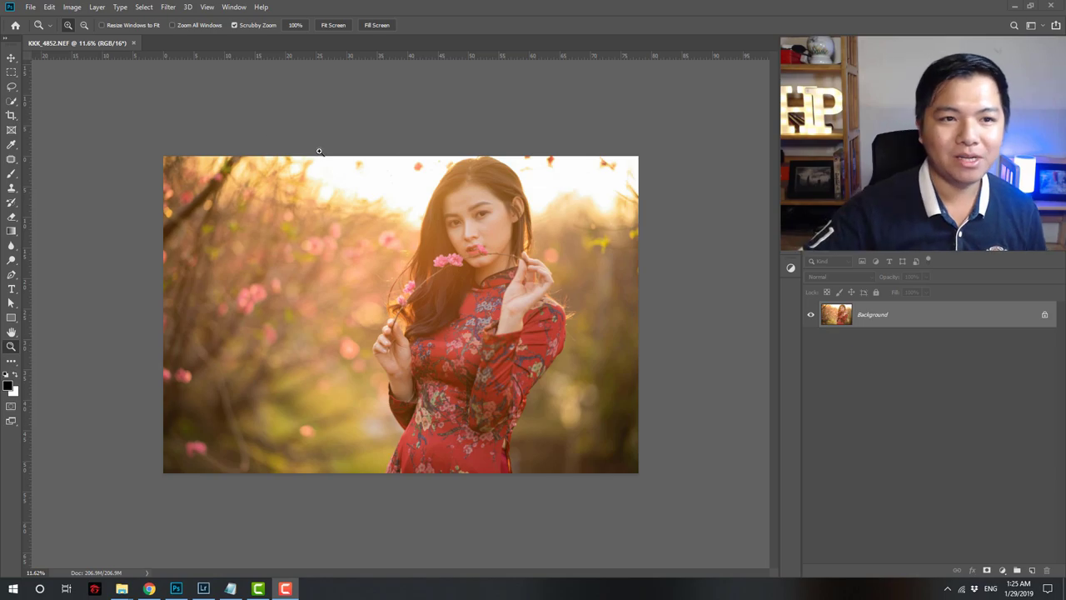
# Open Photoshop's General preferences from the Edit menu
pyautogui.click(50, 7)
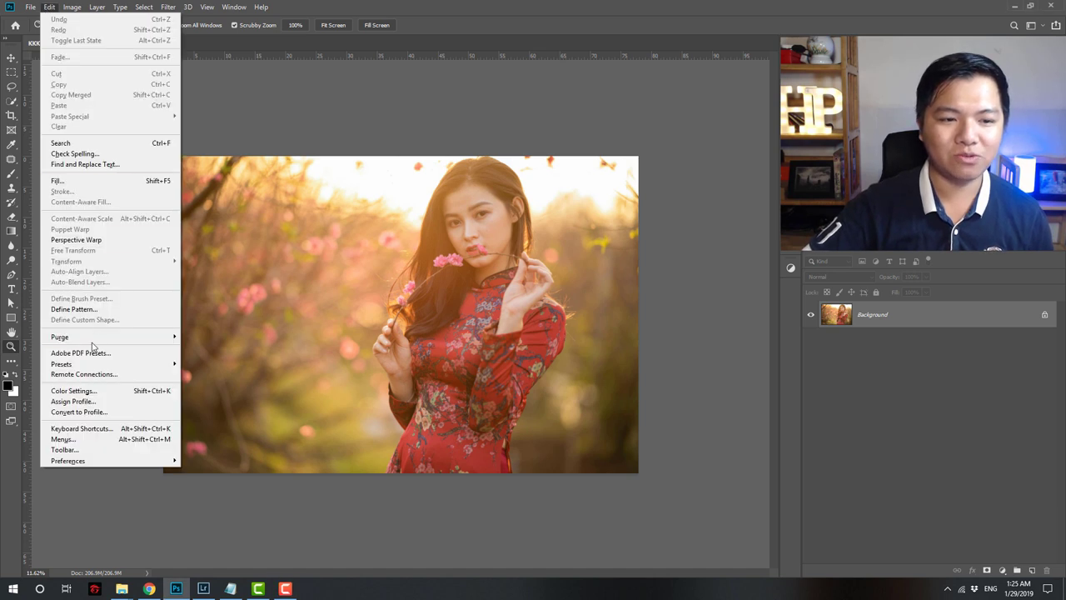
pyautogui.moveTo(108, 461)
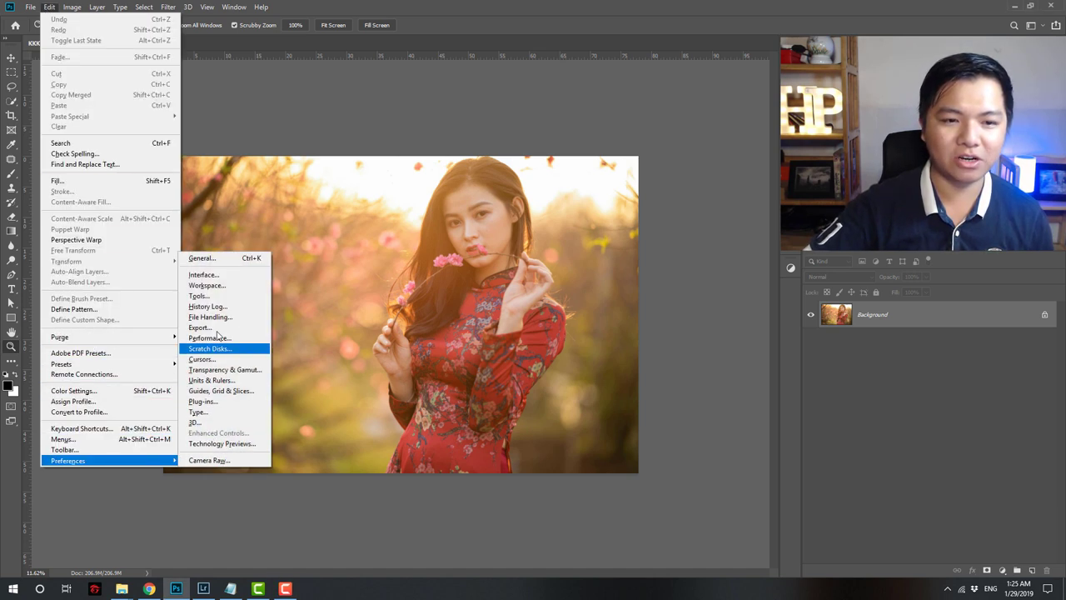
pyautogui.click(214, 264)
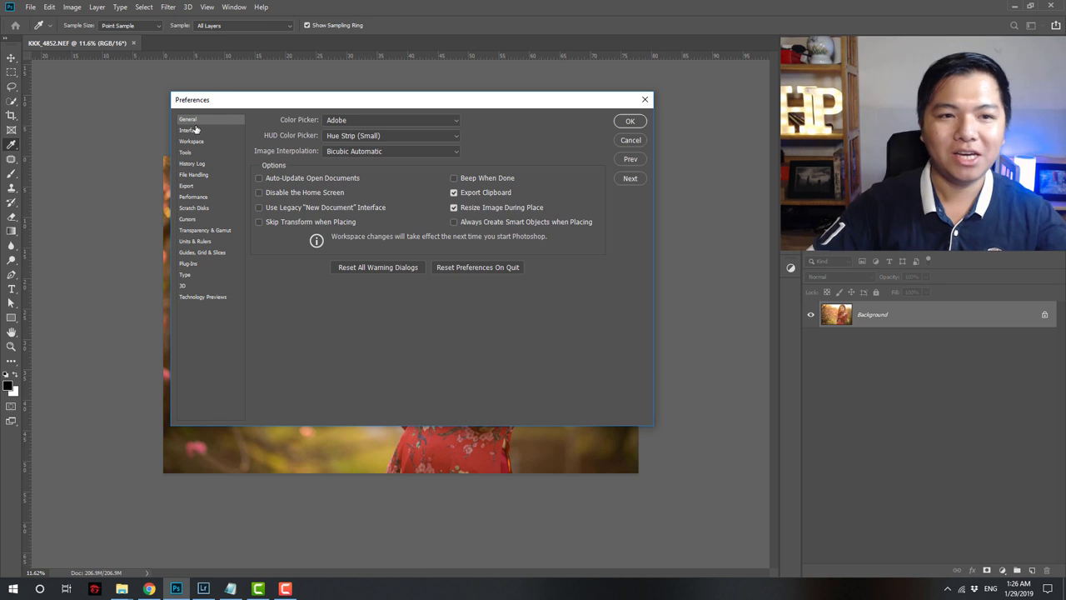
# Turn off Show Tooltips in Tools preferences and disable the Home Screen in General
pyautogui.moveTo(231, 106)
pyautogui.mouseDown()
pyautogui.moveTo(262, 105)
pyautogui.moveTo(228, 98)
pyautogui.mouseUp()
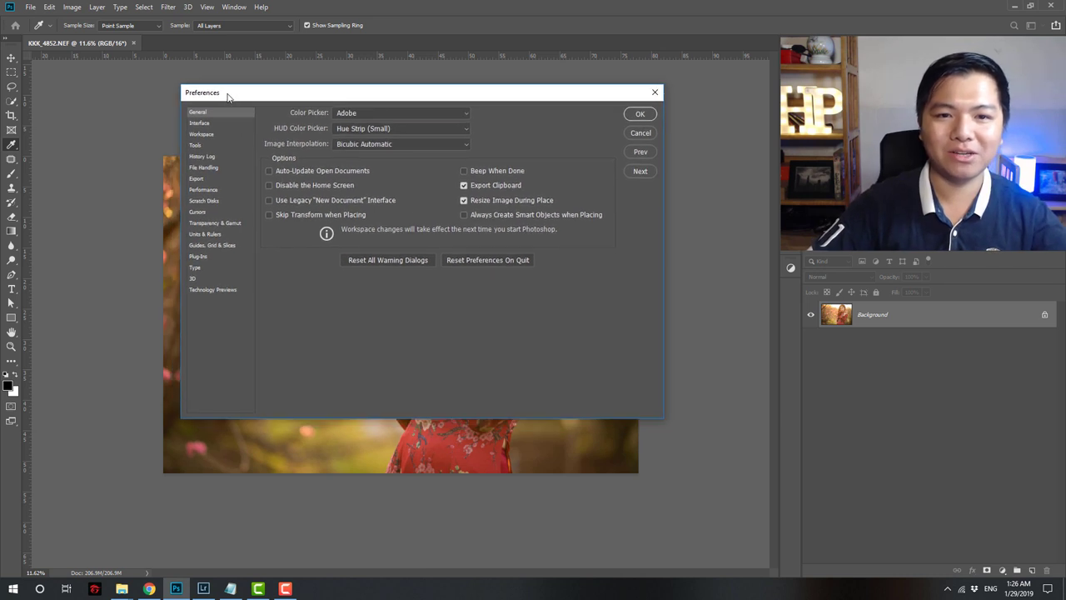
pyautogui.click(202, 135)
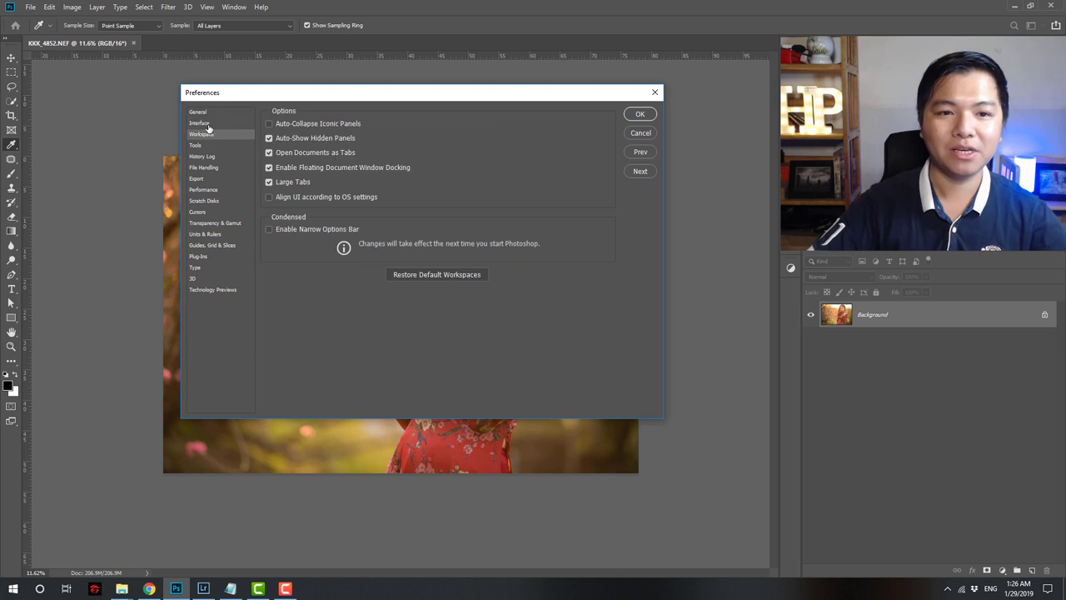
pyautogui.click(209, 146)
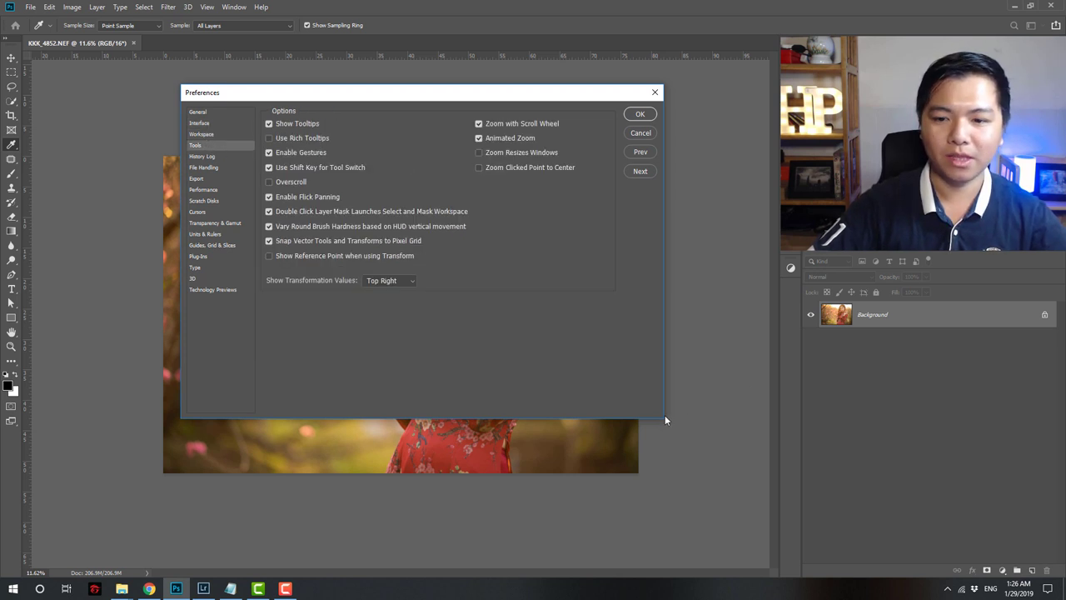
pyautogui.click(269, 124)
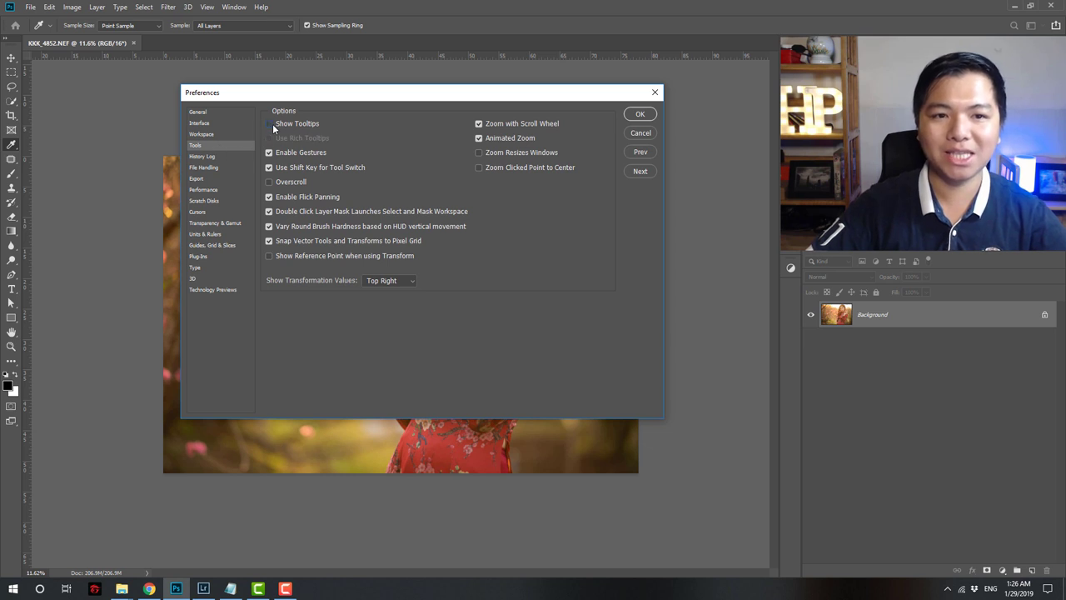
pyautogui.click(277, 127)
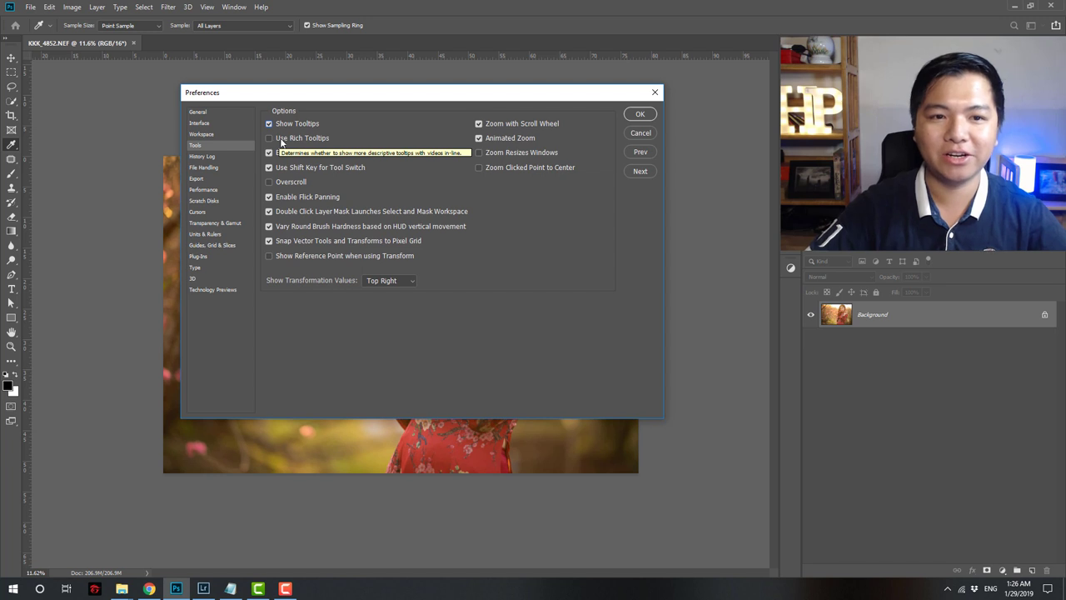
pyautogui.click(280, 126)
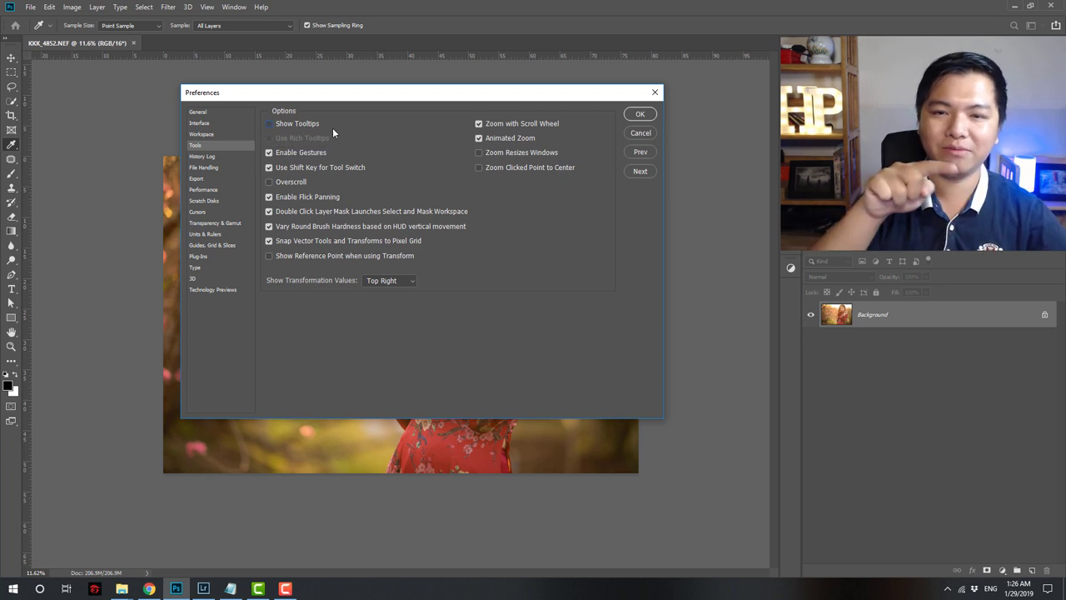
pyautogui.click(213, 114)
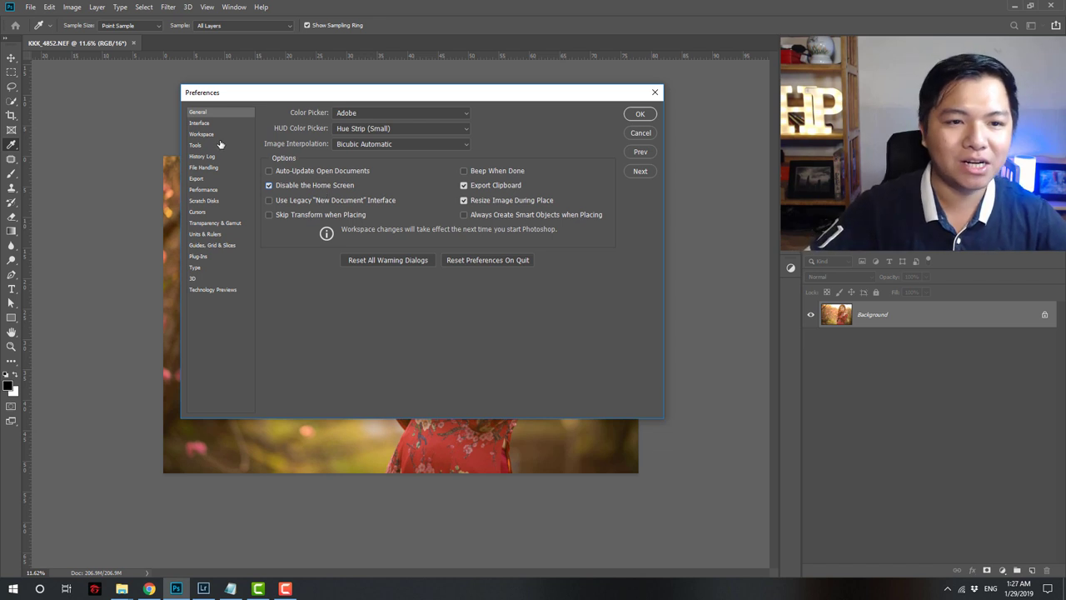
pyautogui.click(209, 168)
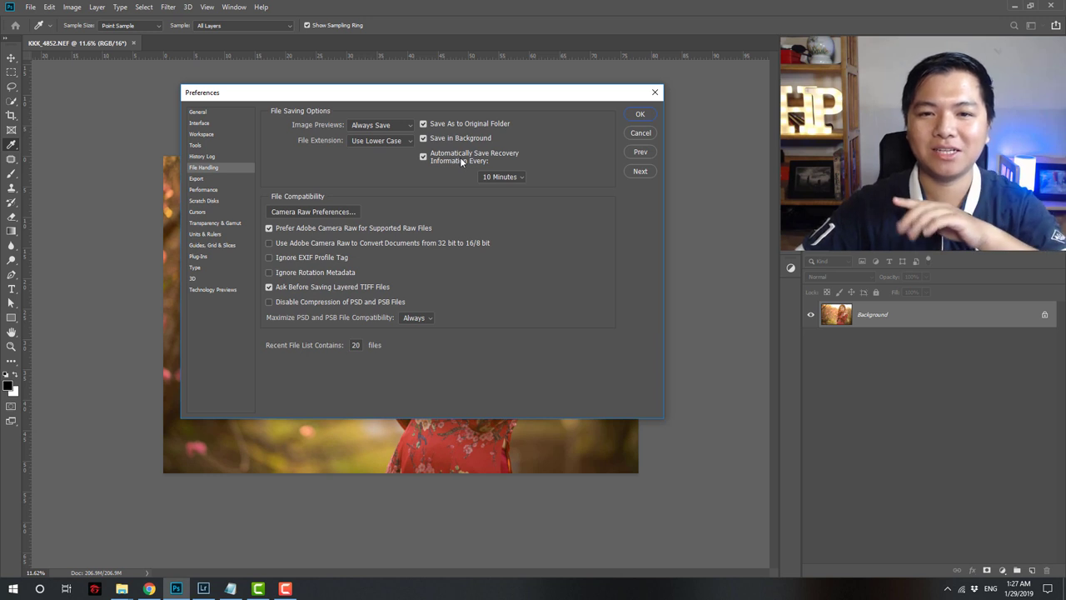
# Keep the recovery information auto-save interval at 10 Minutes in File Handling
pyautogui.click(507, 177)
pyautogui.click(504, 177)
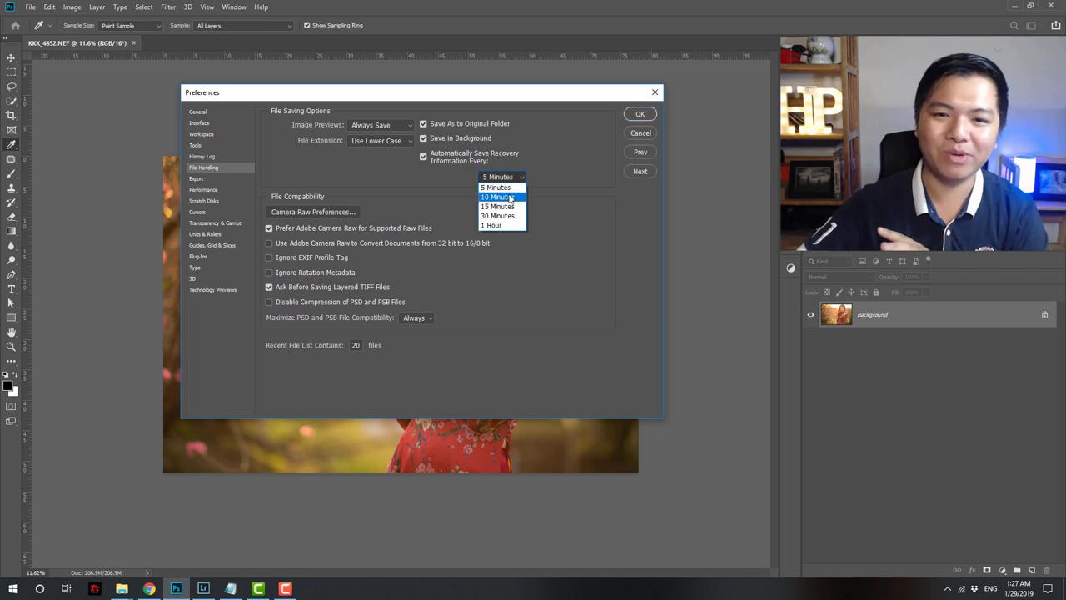
pyautogui.click(499, 197)
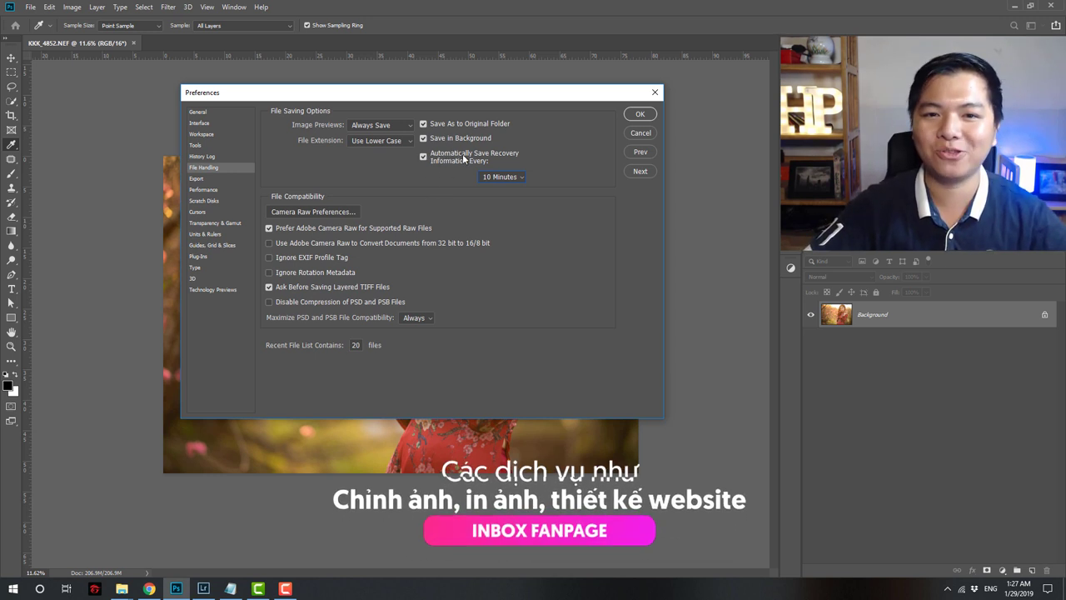
pyautogui.click(214, 191)
pyautogui.moveTo(510, 154)
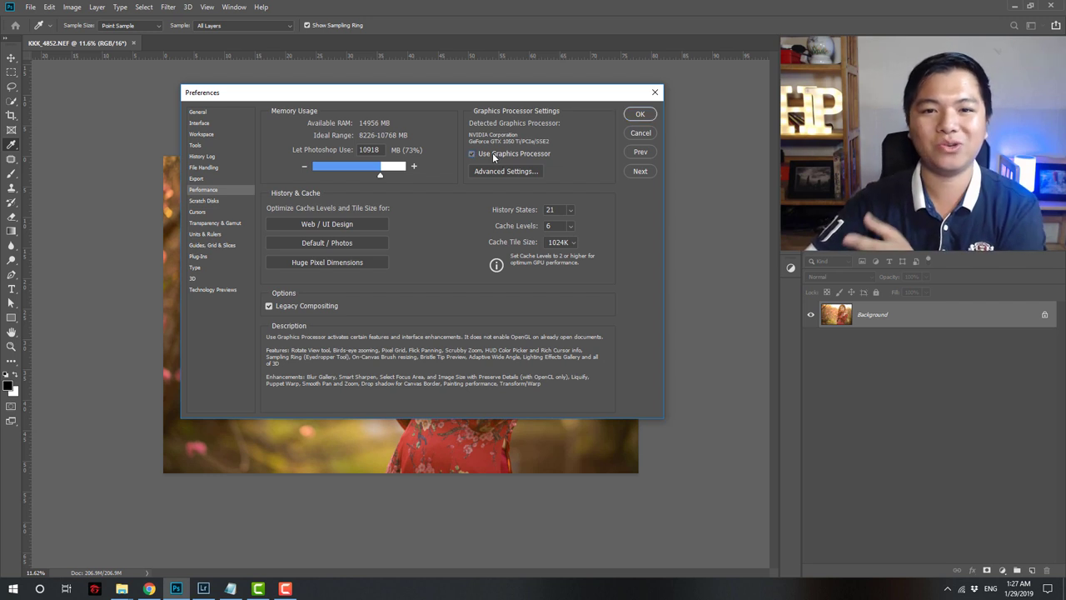
# Keep Use Graphics Processor on and allot Photoshop 11284 MB (75%) RAM, with History States at 11
pyautogui.click(492, 153)
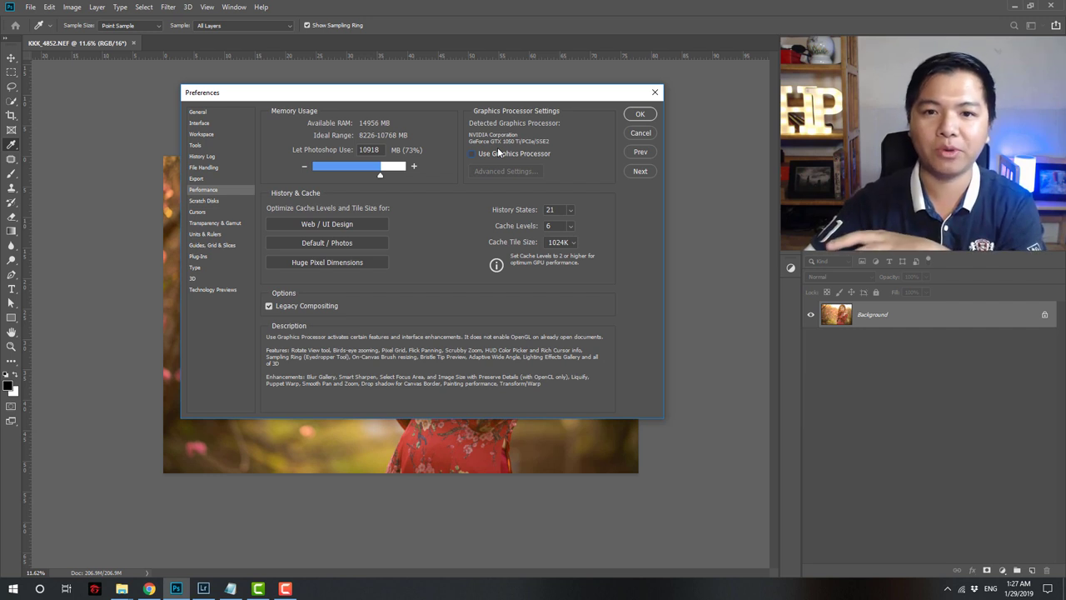
pyautogui.click(501, 156)
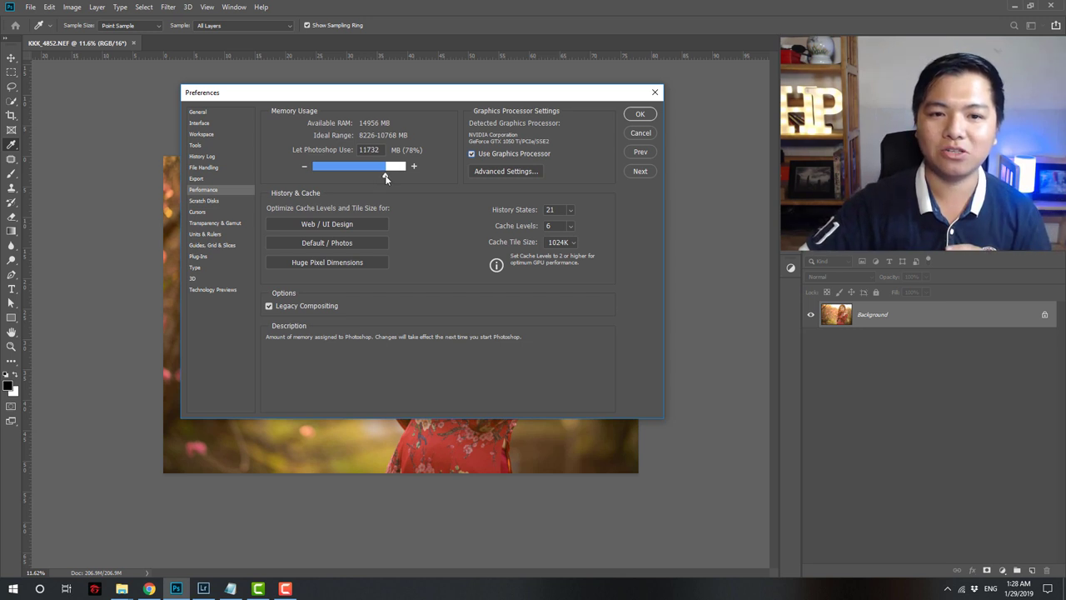
pyautogui.click(382, 175)
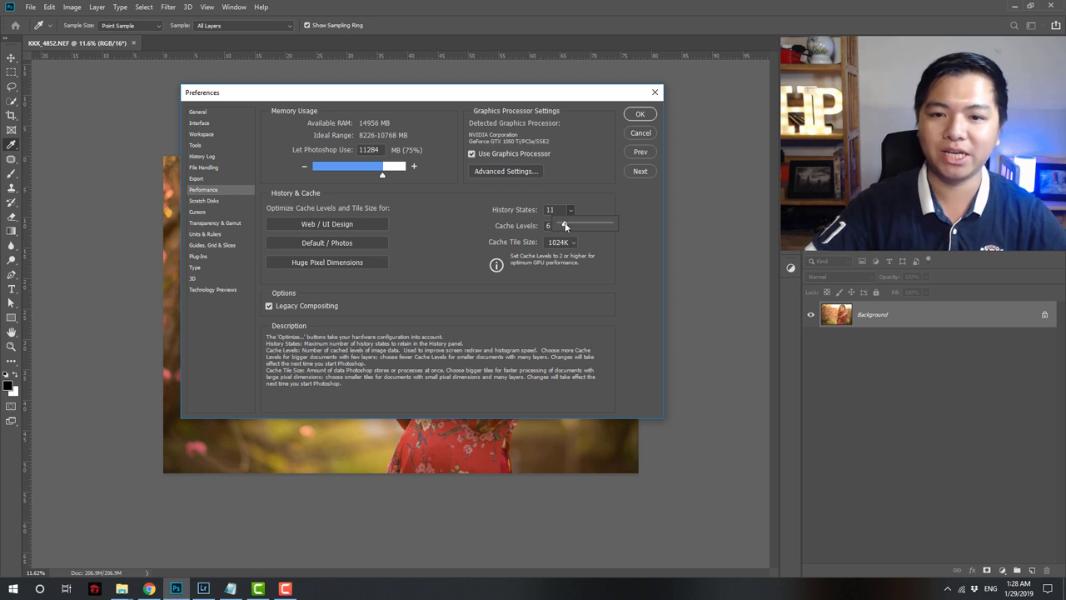
# Lower History States to 9 and optimize cache levels and tiles for web design
pyautogui.moveTo(565, 225); pyautogui.dragTo(561, 225)
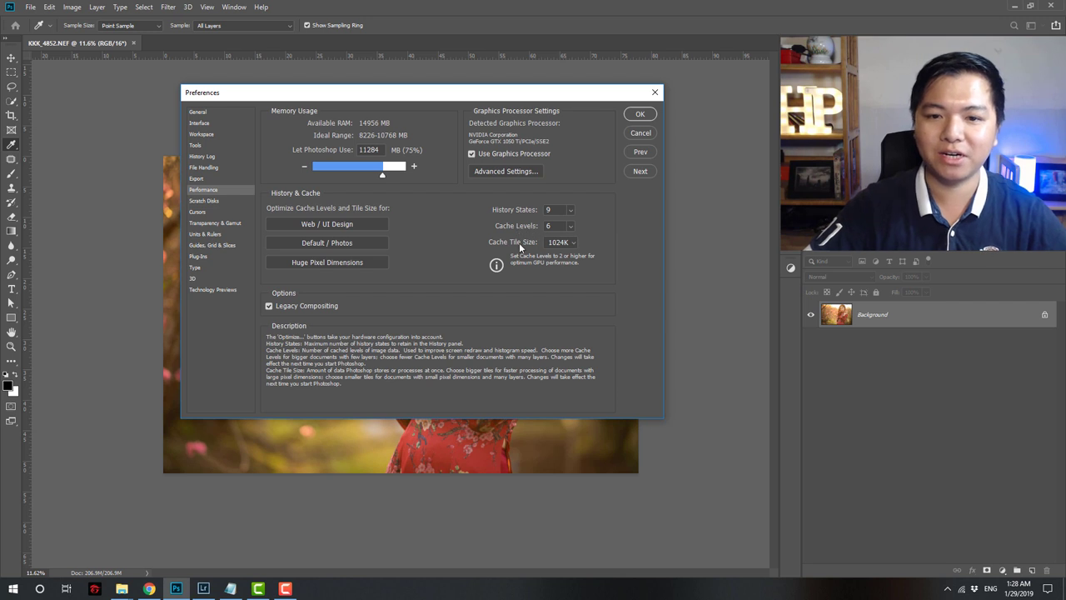
pyautogui.click(350, 230)
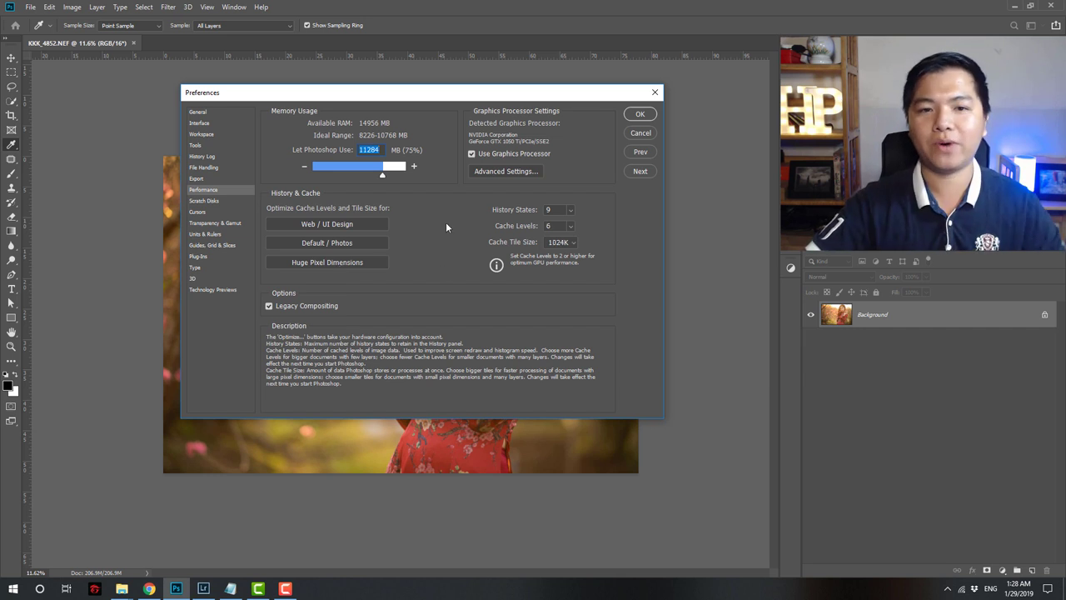
pyautogui.click(216, 203)
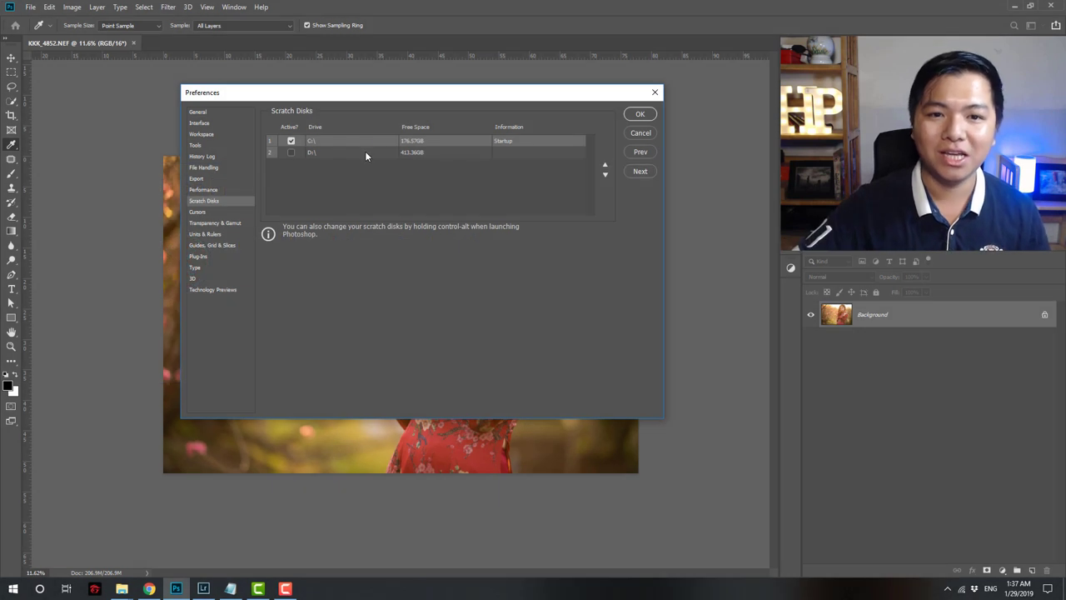
# Activate D:\ (413.36GB free) as a scratch disk ranked above C:\ and apply the preferences
pyautogui.click(369, 151)
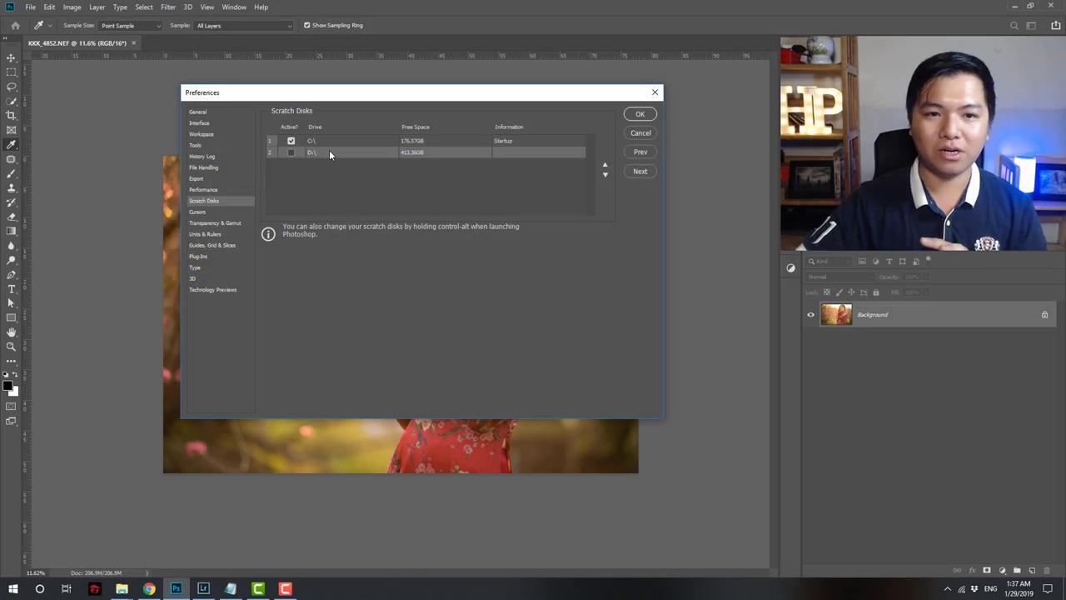
pyautogui.click(329, 143)
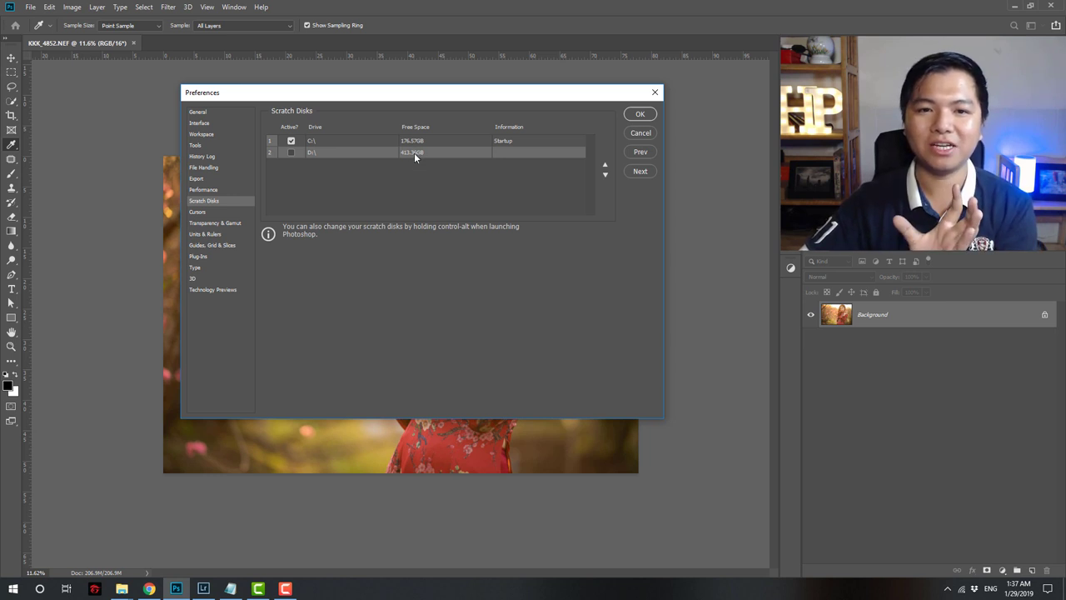
pyautogui.click(291, 153)
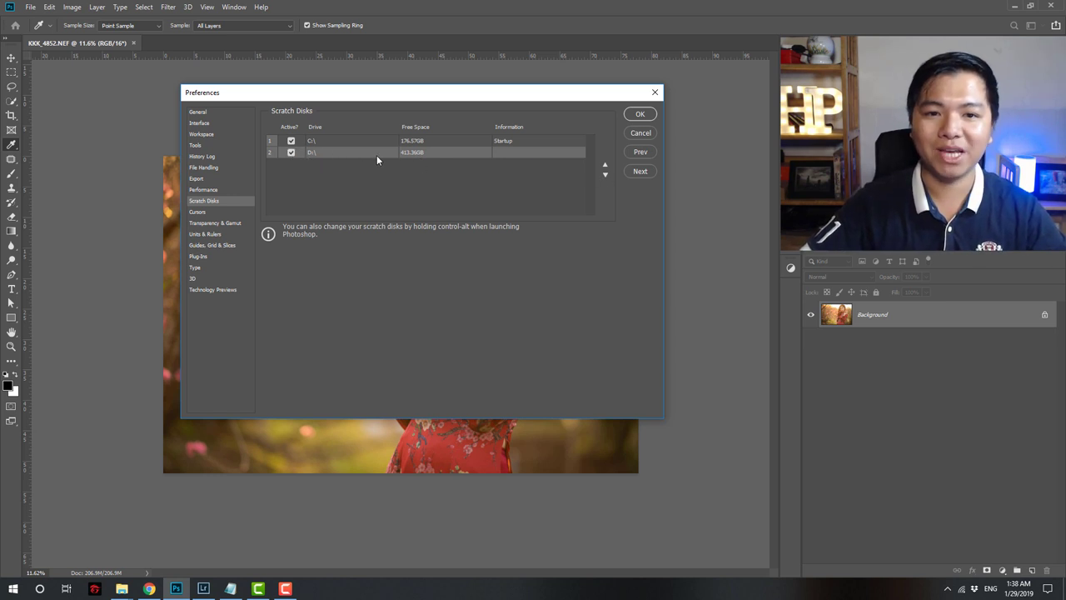
pyautogui.click(605, 164)
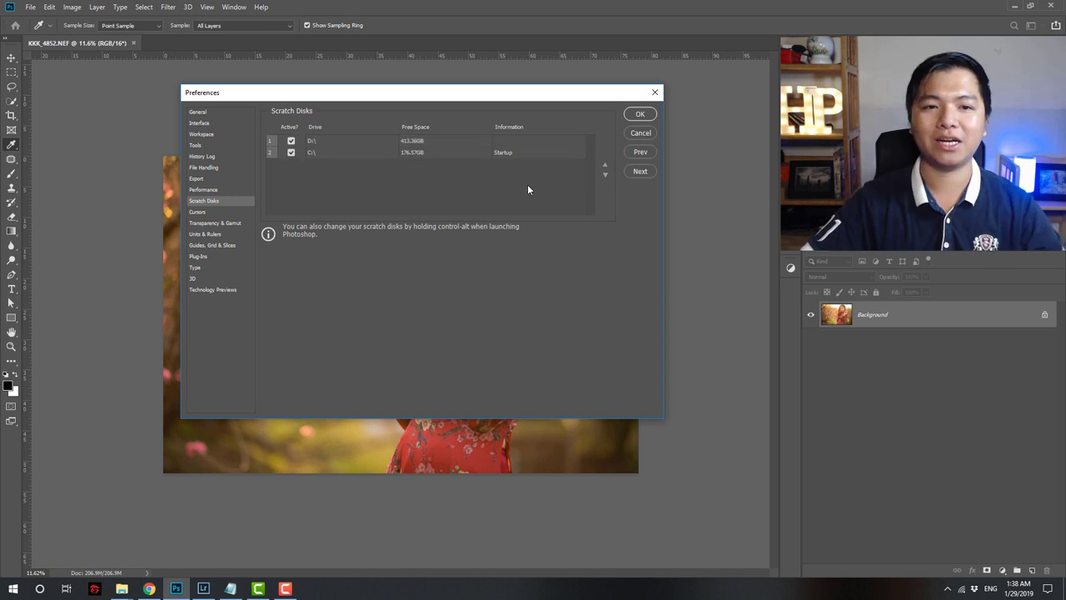
pyautogui.click(333, 142)
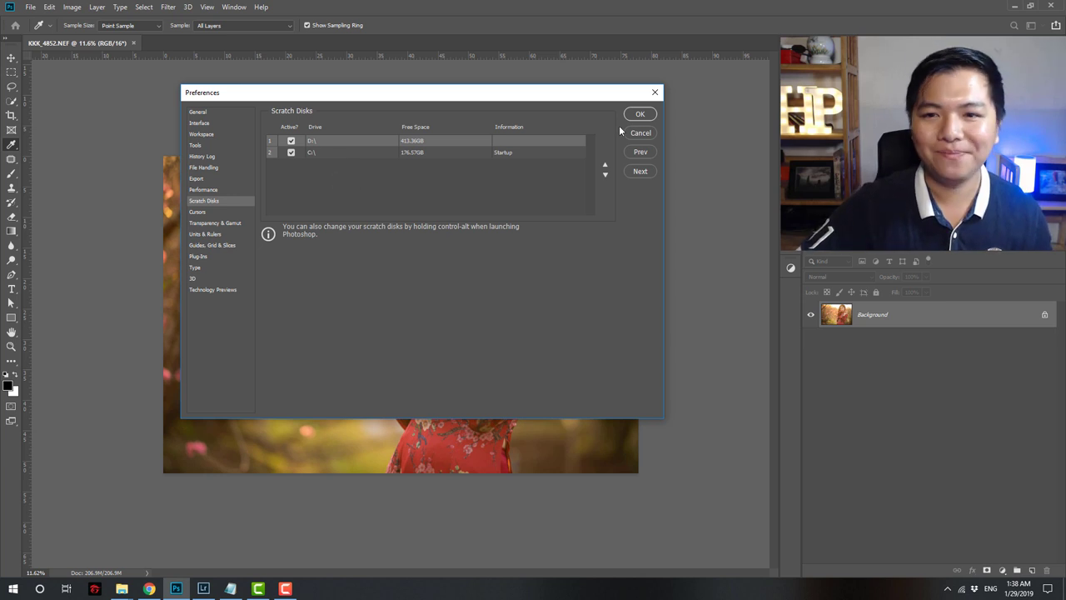
pyautogui.click(639, 114)
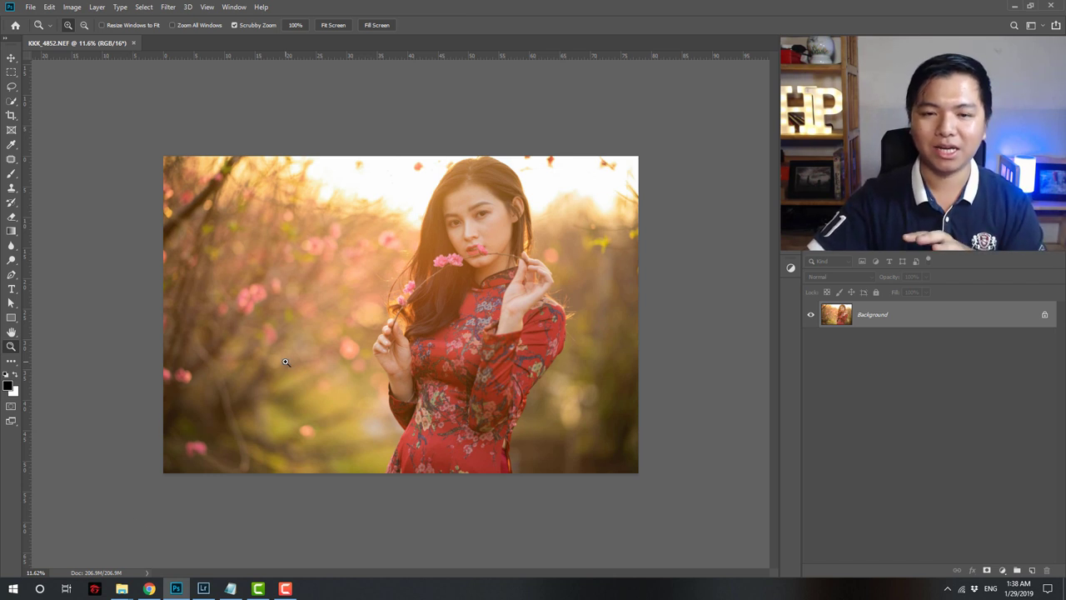
# Switch the status bar readout to Scratch Sizes
pyautogui.click(147, 572)
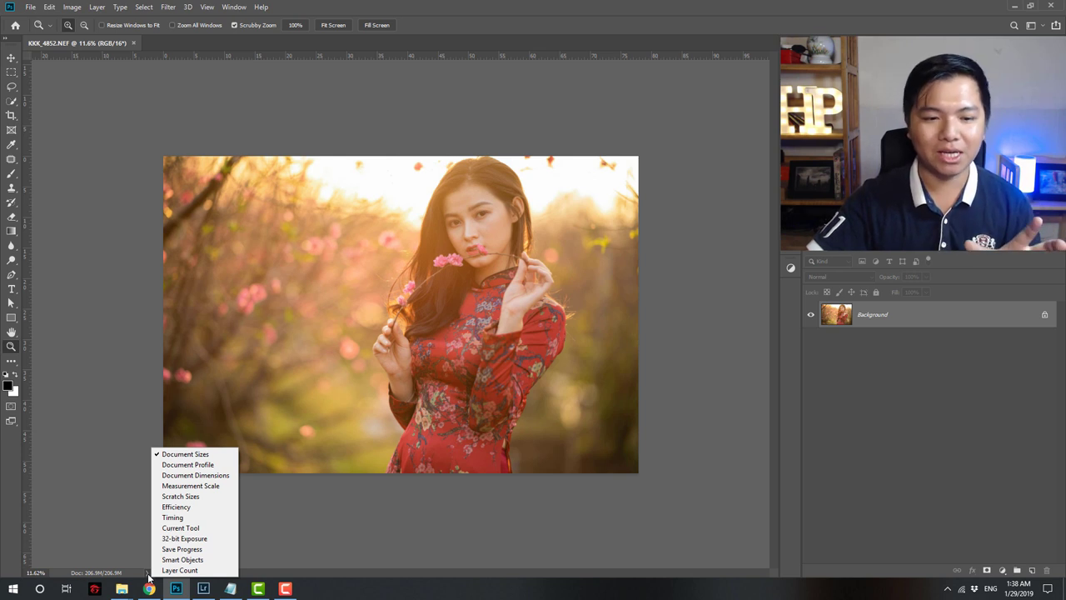
pyautogui.click(110, 524)
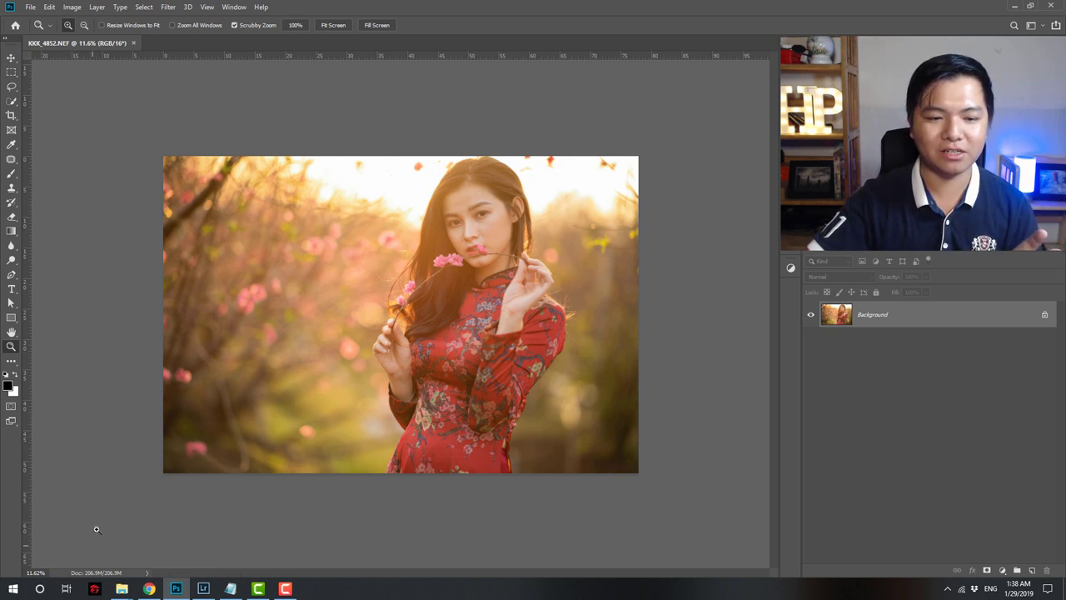
pyautogui.click(146, 575)
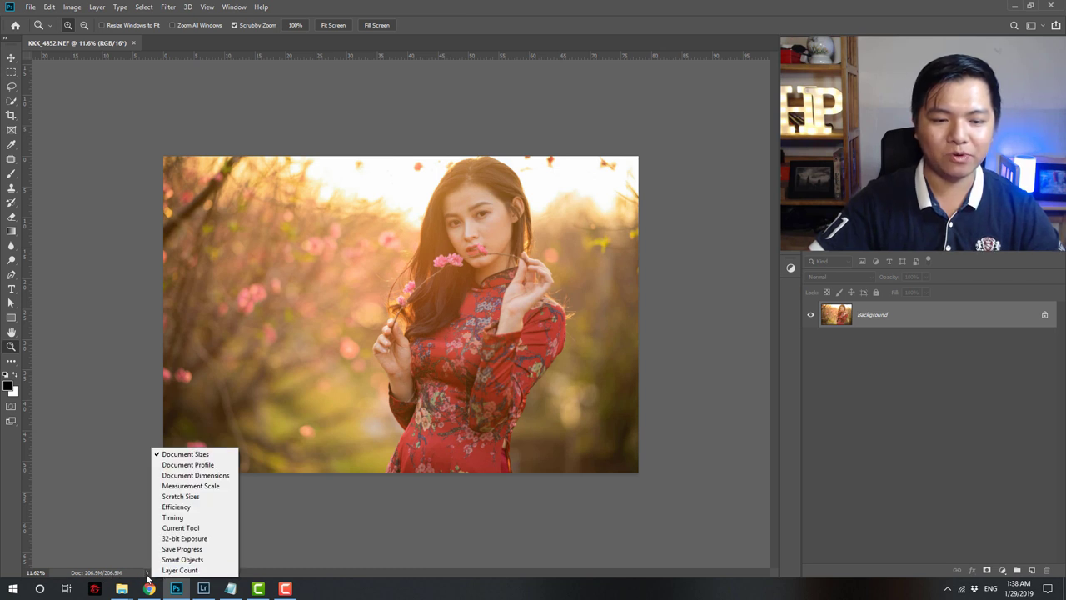
pyautogui.click(185, 498)
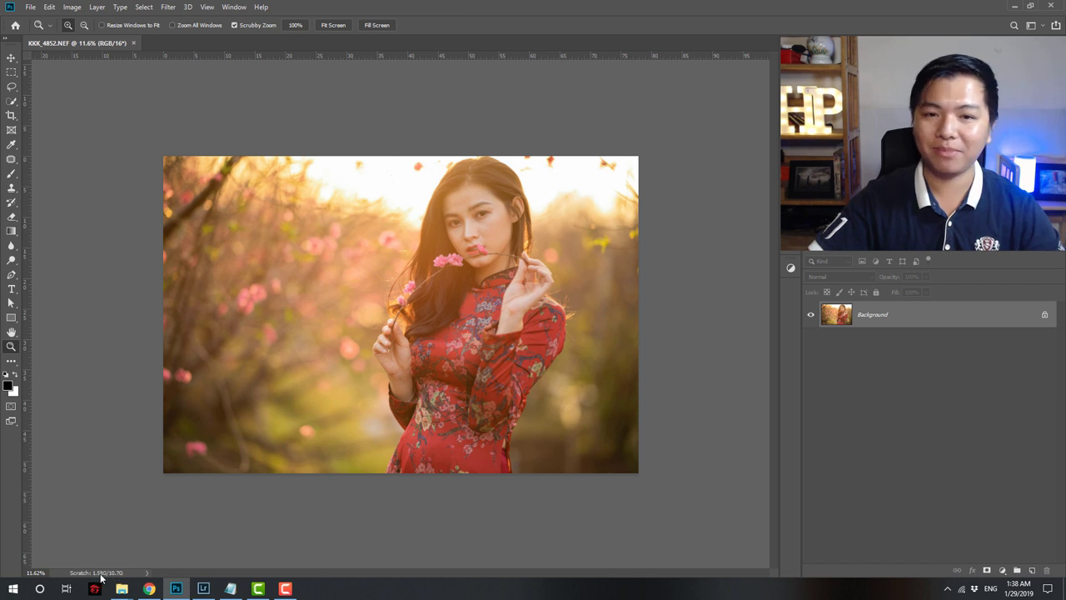
# Return the status bar readout to Document Sizes (206.9M/206.9M)
pyautogui.click(147, 573)
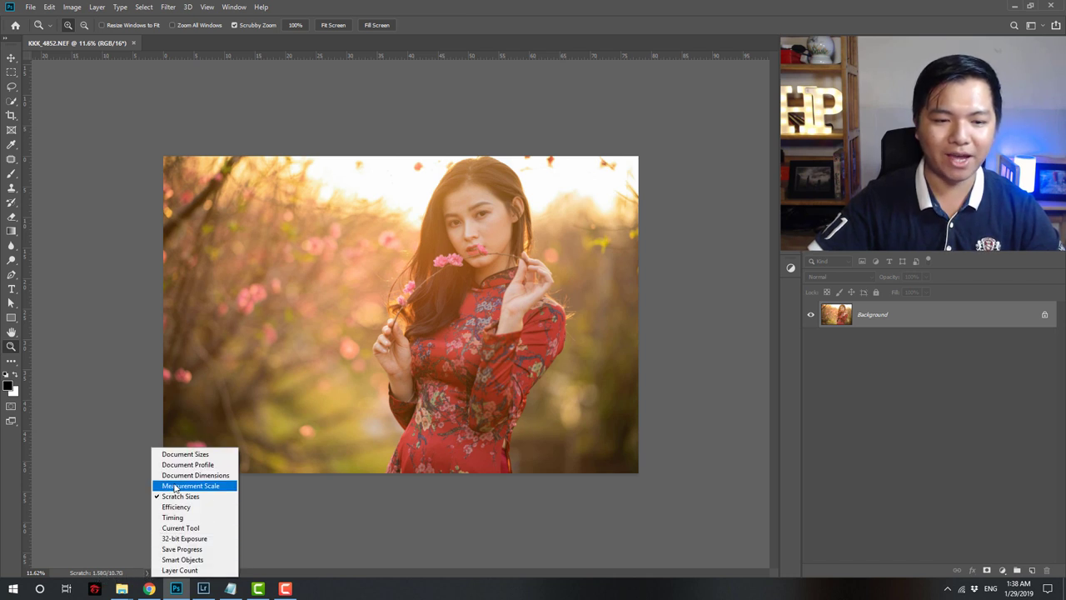
pyautogui.click(185, 454)
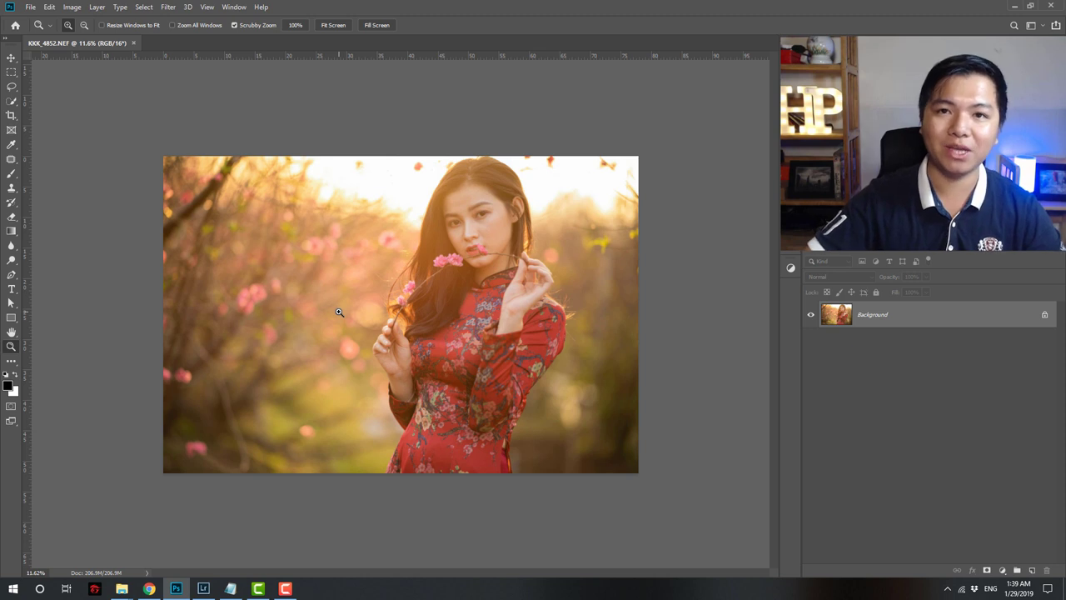
pyautogui.click(148, 588)
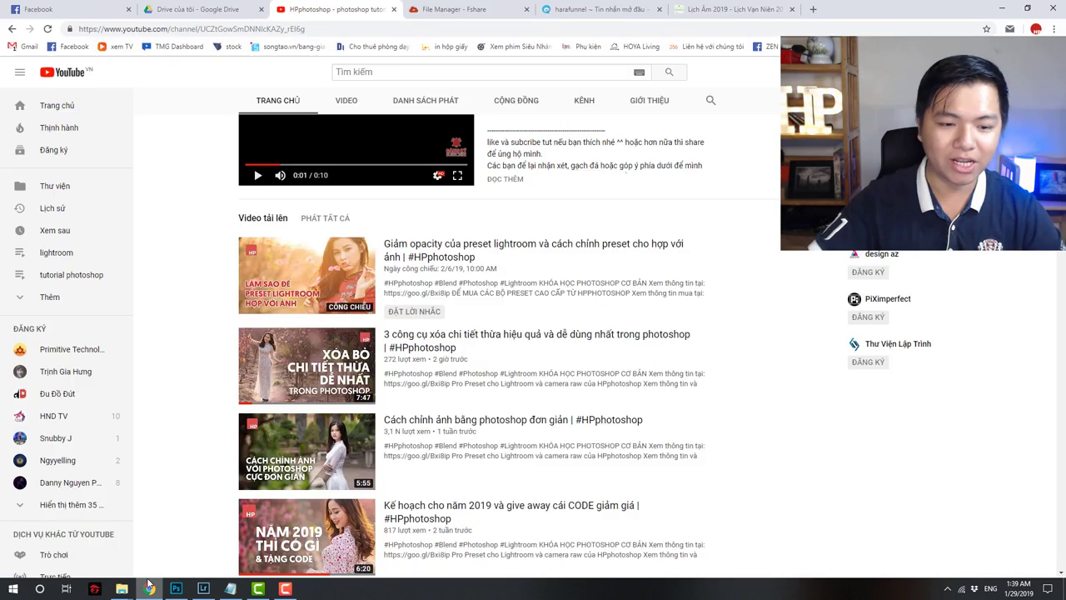
pyautogui.click(177, 589)
pyautogui.click(151, 573)
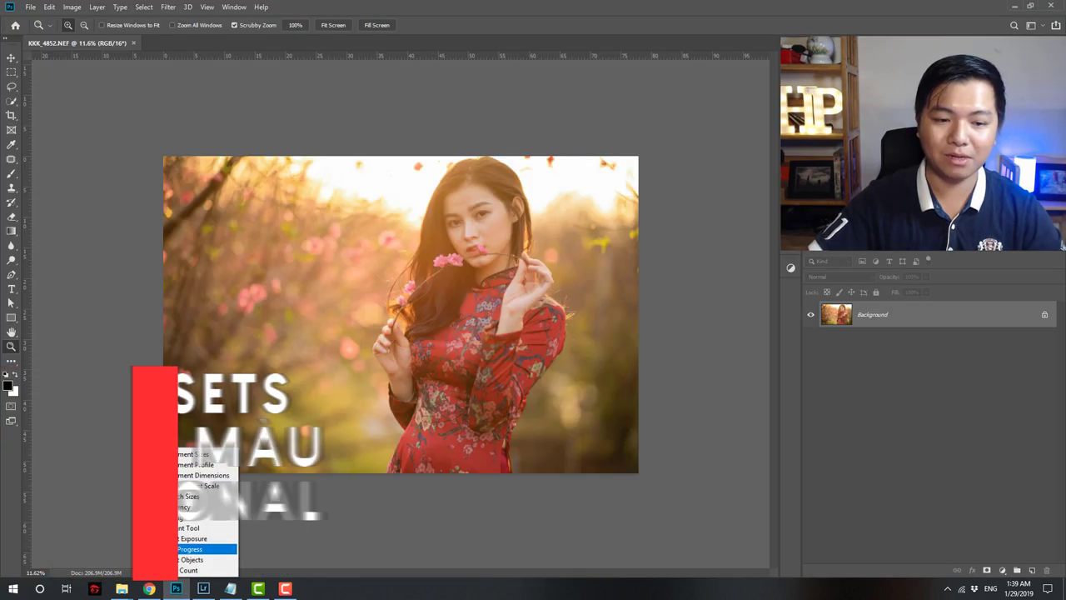
# Set the status bar to show Efficiency, reading 100%, after briefly showing Scratch Sizes
pyautogui.click(189, 495)
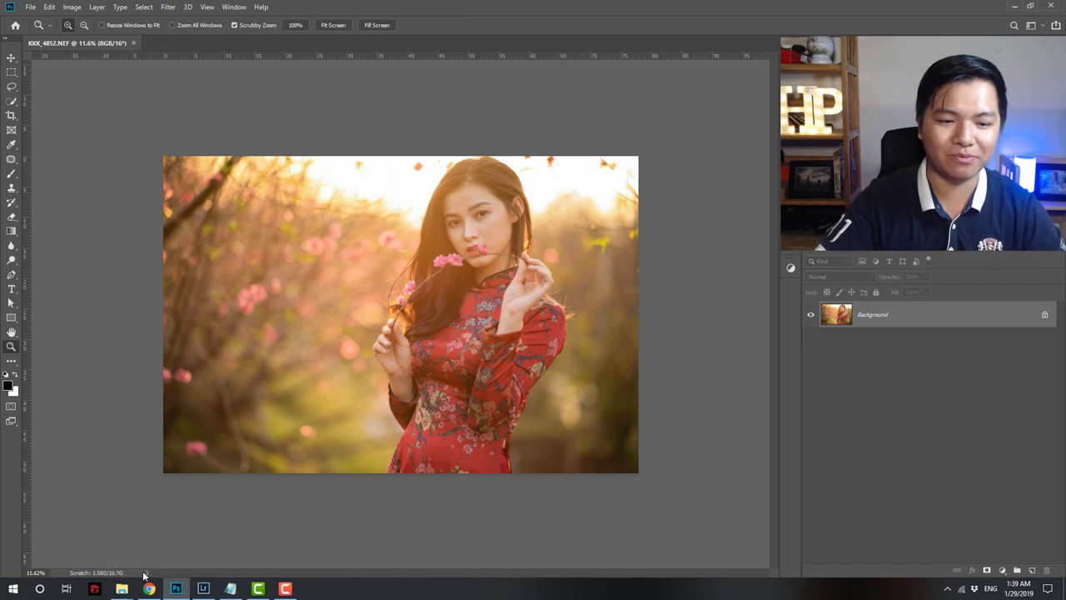
pyautogui.click(145, 573)
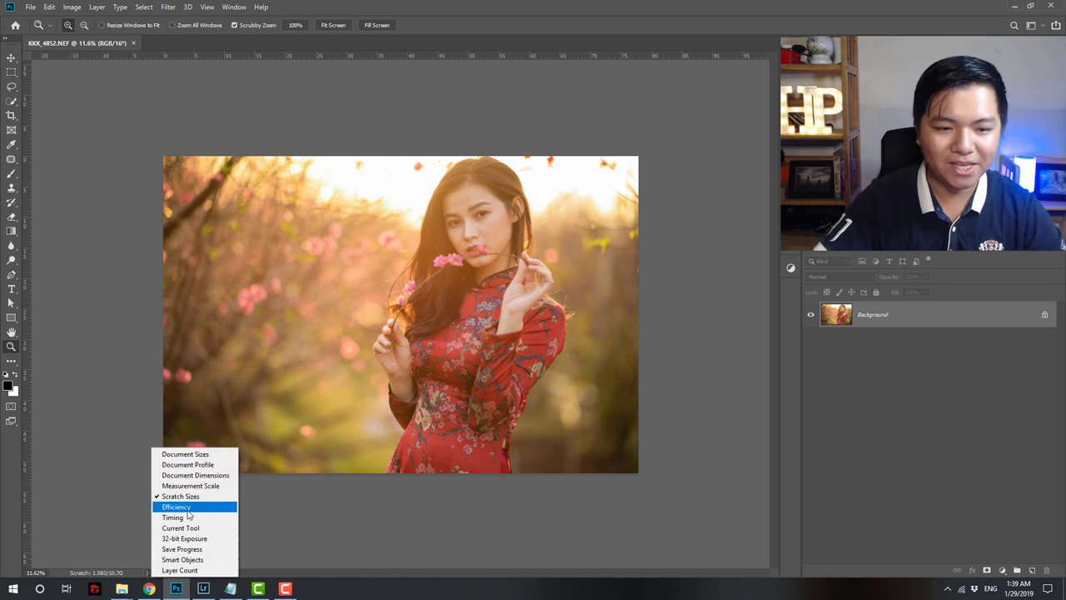
pyautogui.click(187, 510)
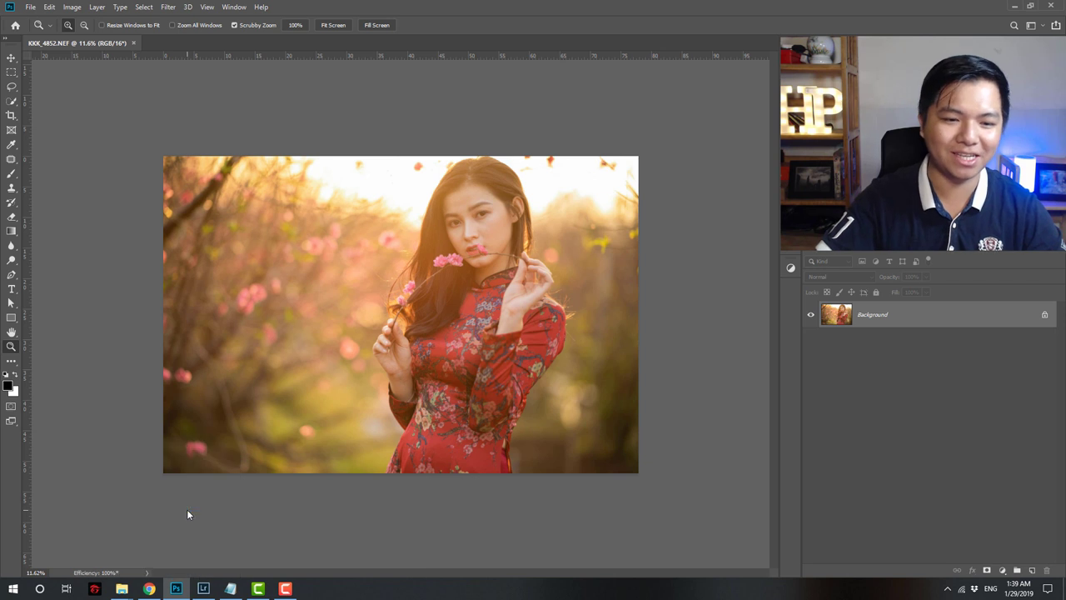